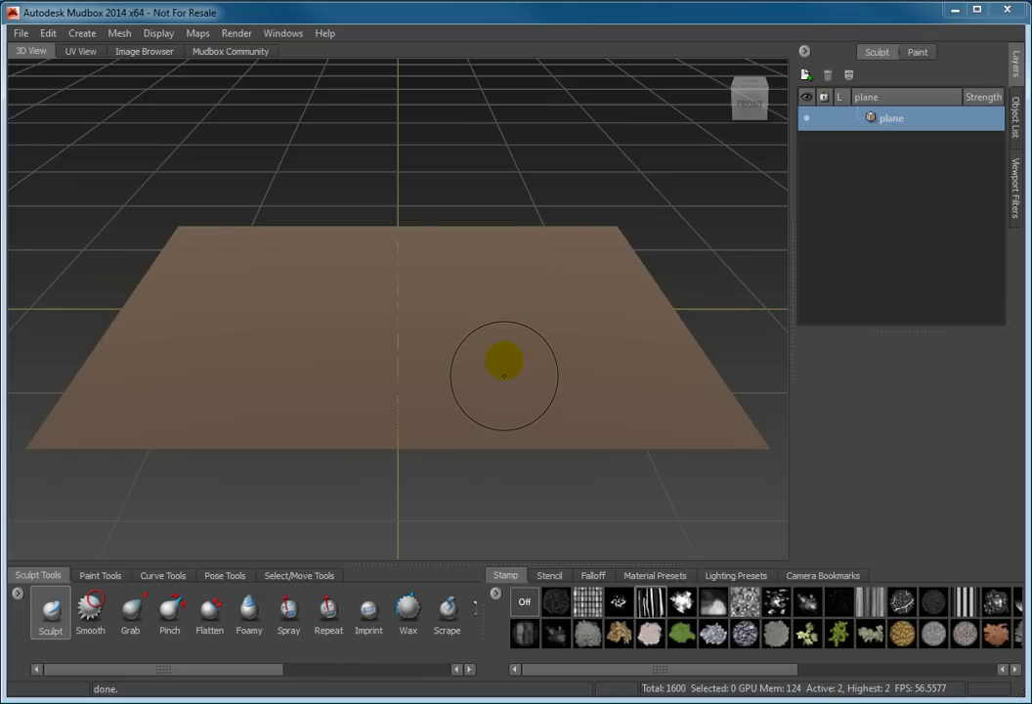
Add word.png from the Exercise files folder to the Stamp tray as a new stamp
right_click(493, 598)
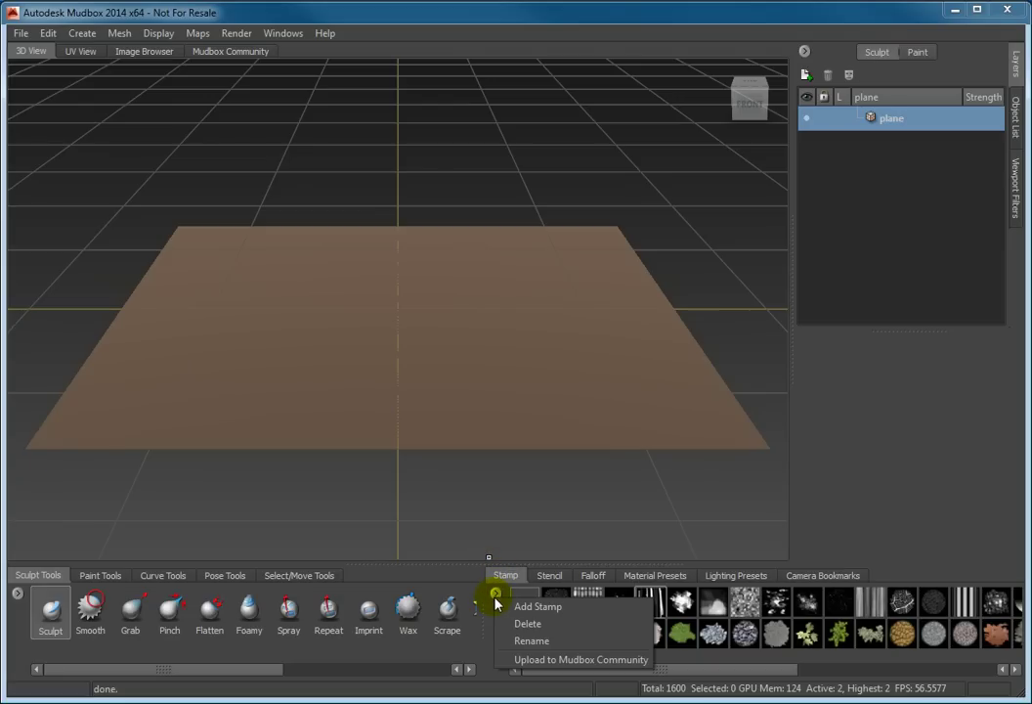
left_click(517, 607)
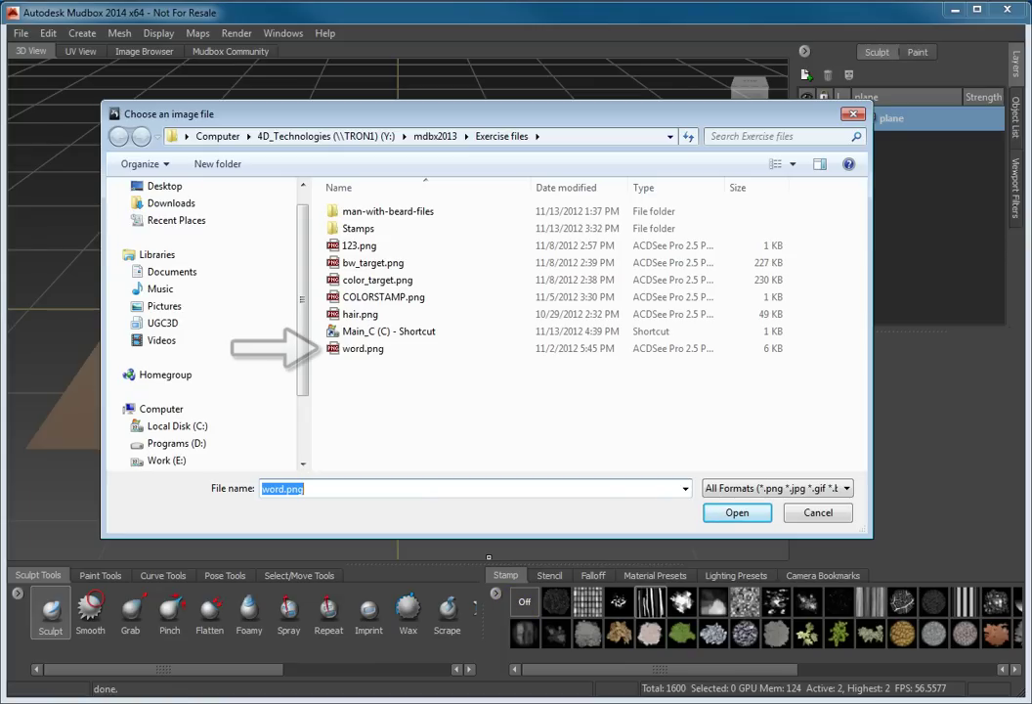
left_click(375, 356)
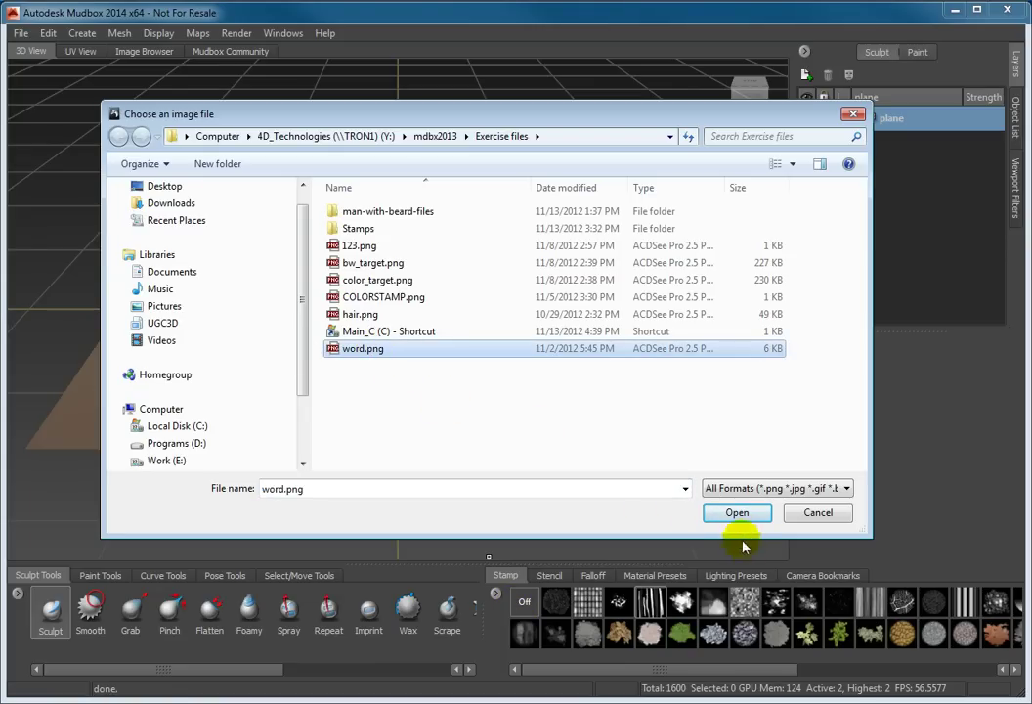
left_click(735, 514)
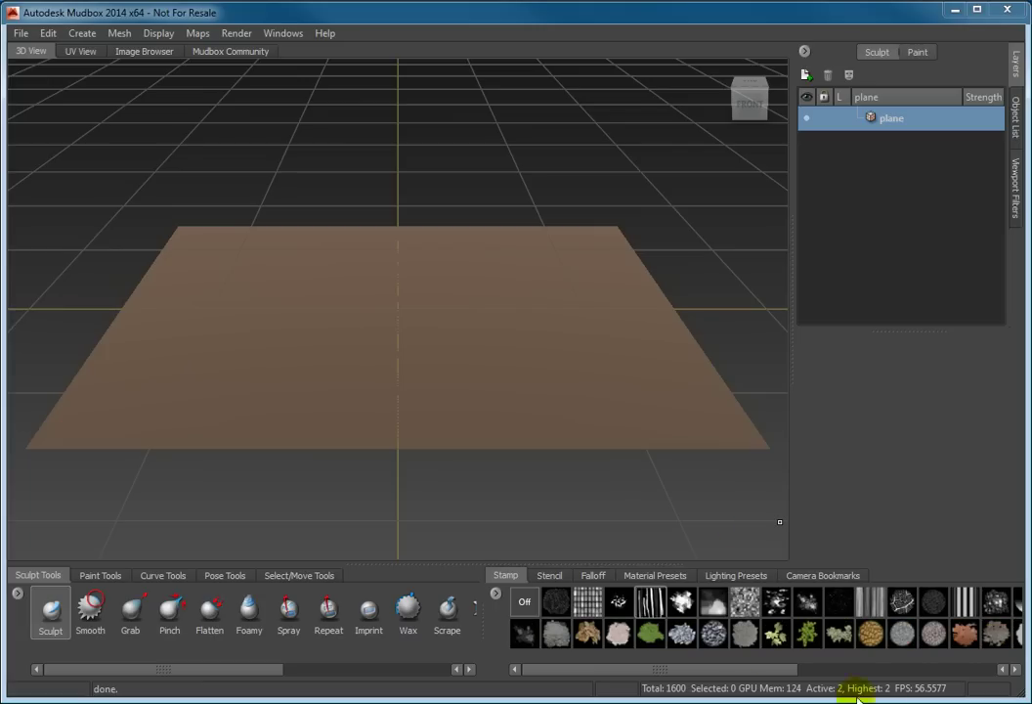
Look down on the plane and subdivide it twice to level 5 (102,400 polygons)
left_click_drag(692, 673, 888, 674)
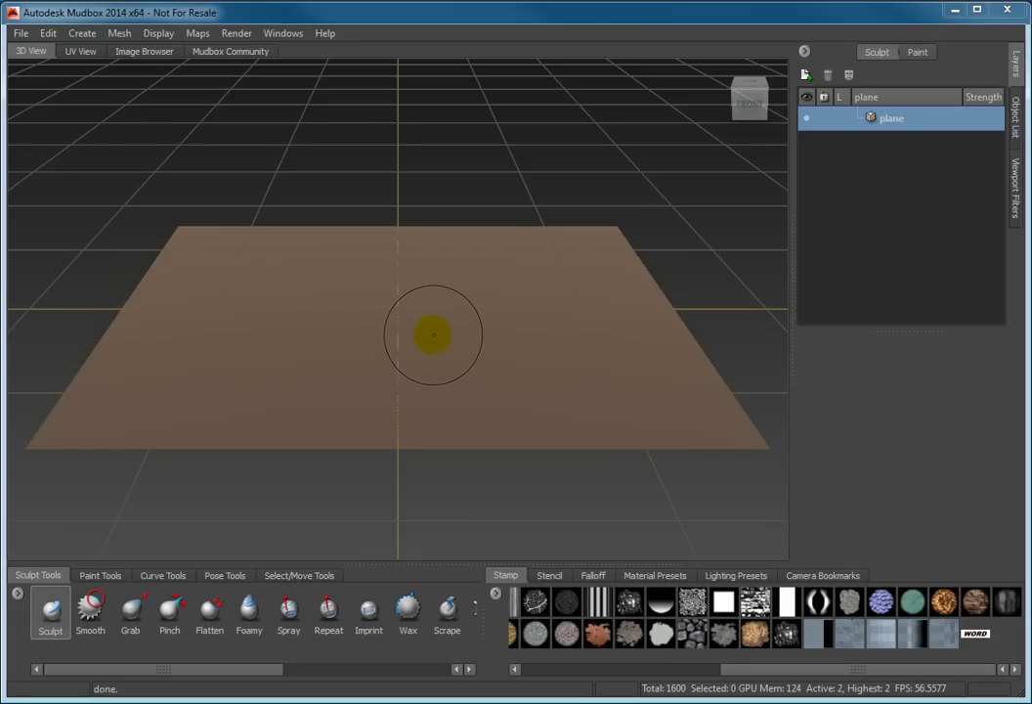
left_click_drag(430, 319, 430, 352, "alt")
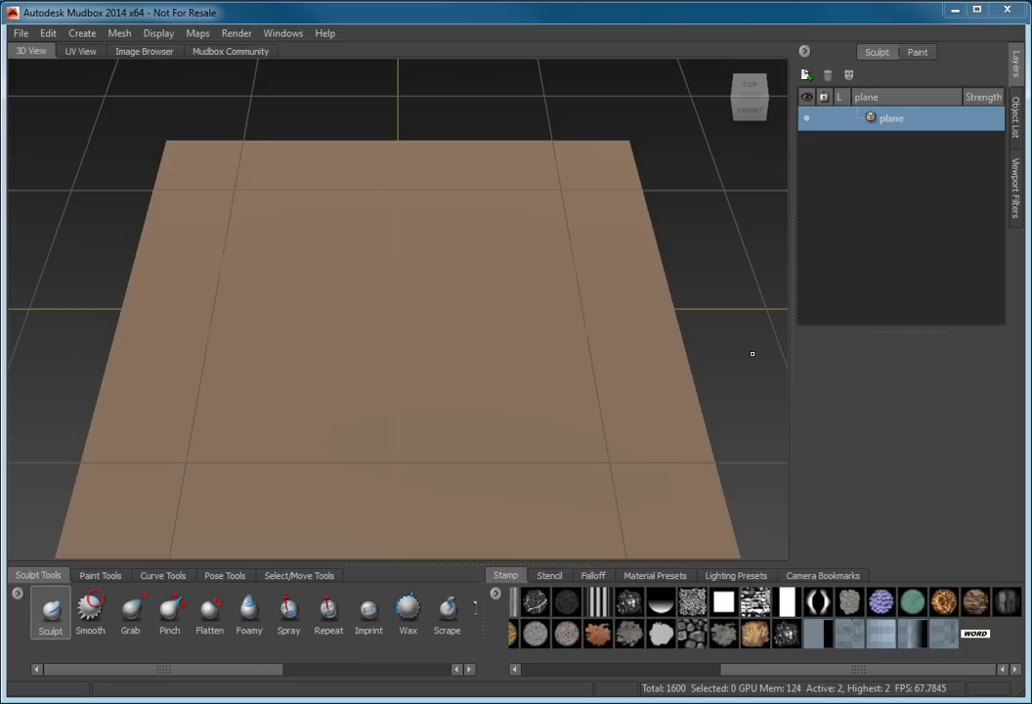
key("shift+d")
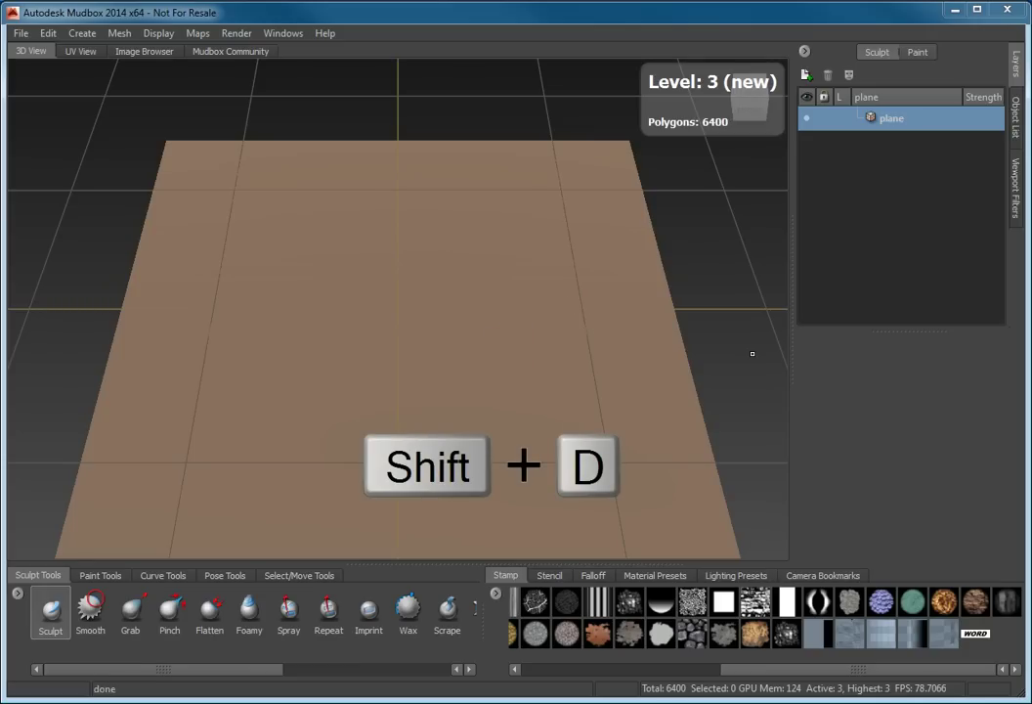
key("shift+d")
key("shift+d")
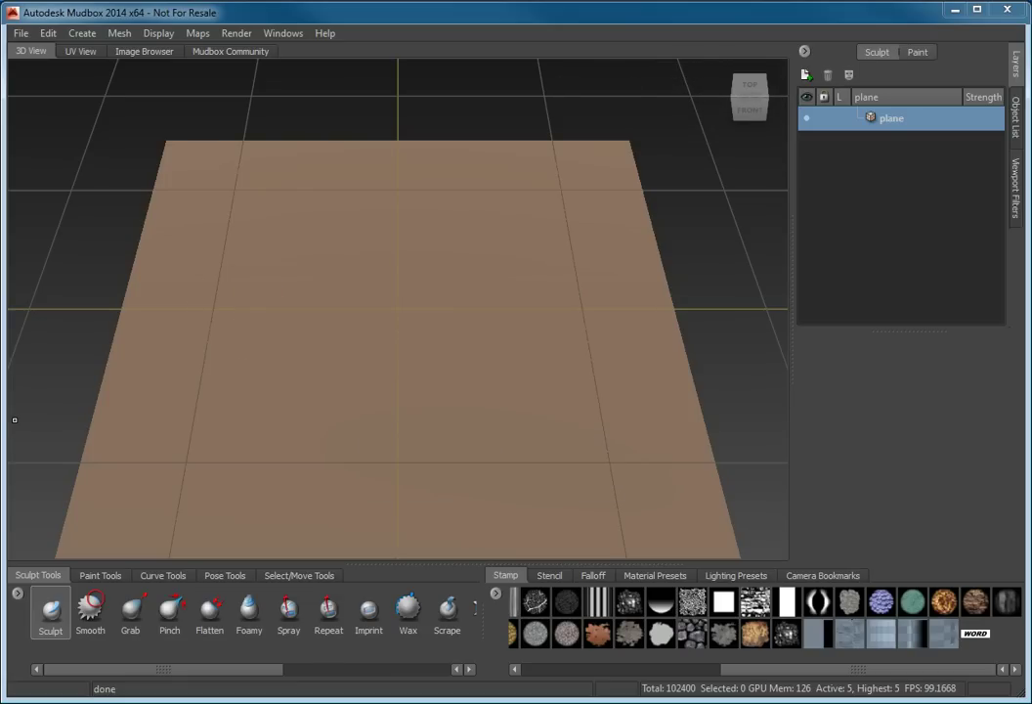
Switch to the Sculpt brush, use the WORD stamp image, and turn Randomize off
left_click(47, 612)
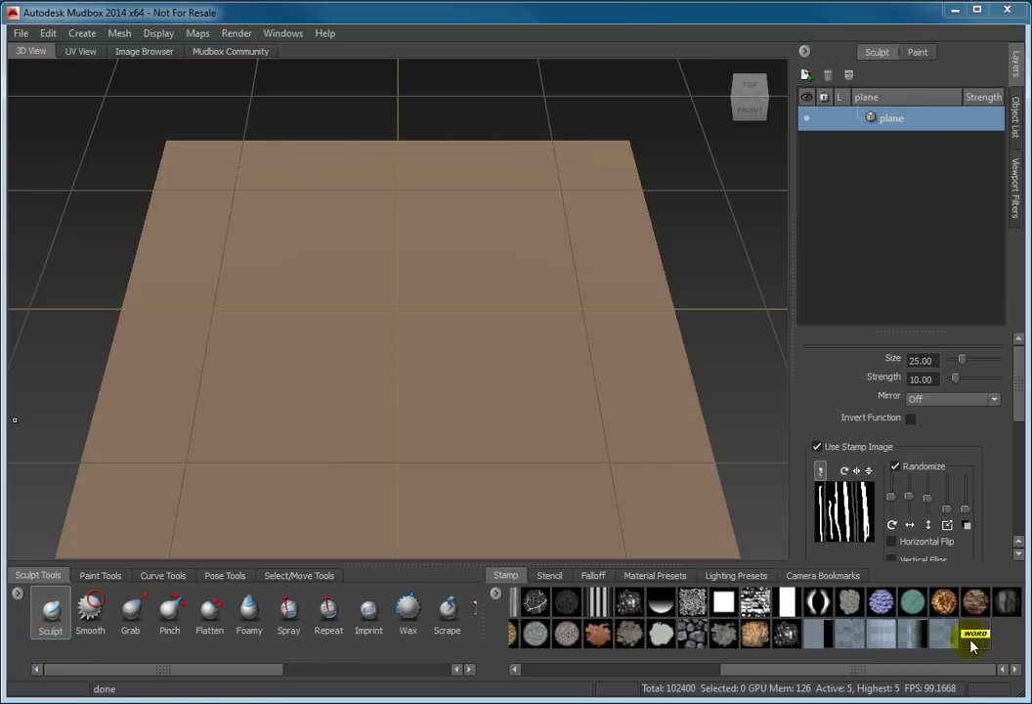
left_click(975, 633)
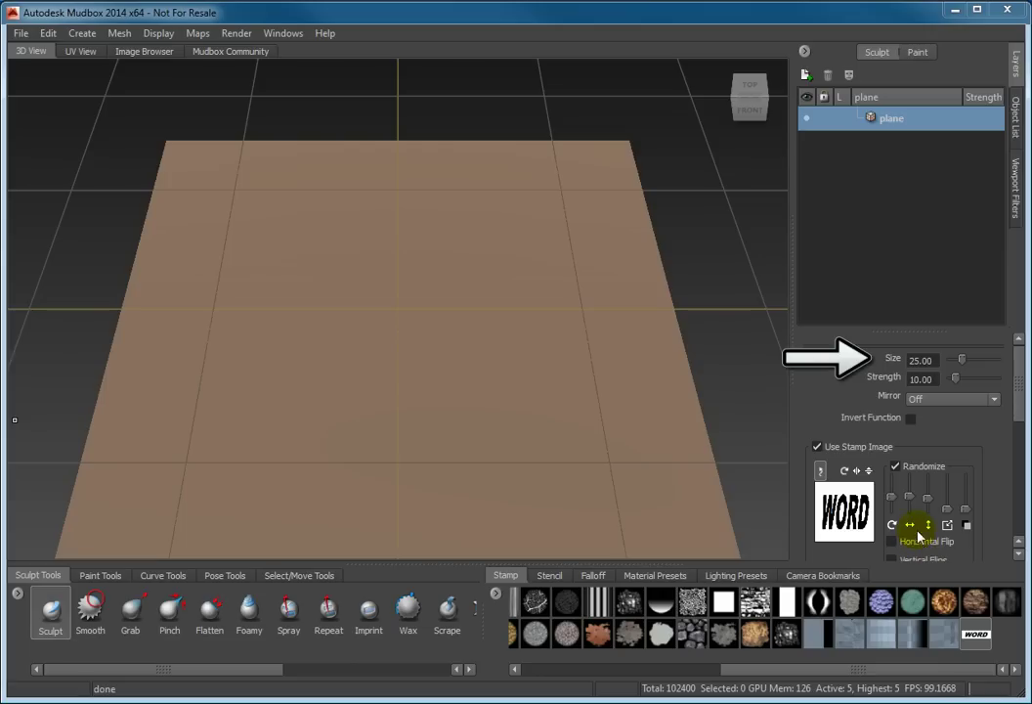
left_click(896, 466)
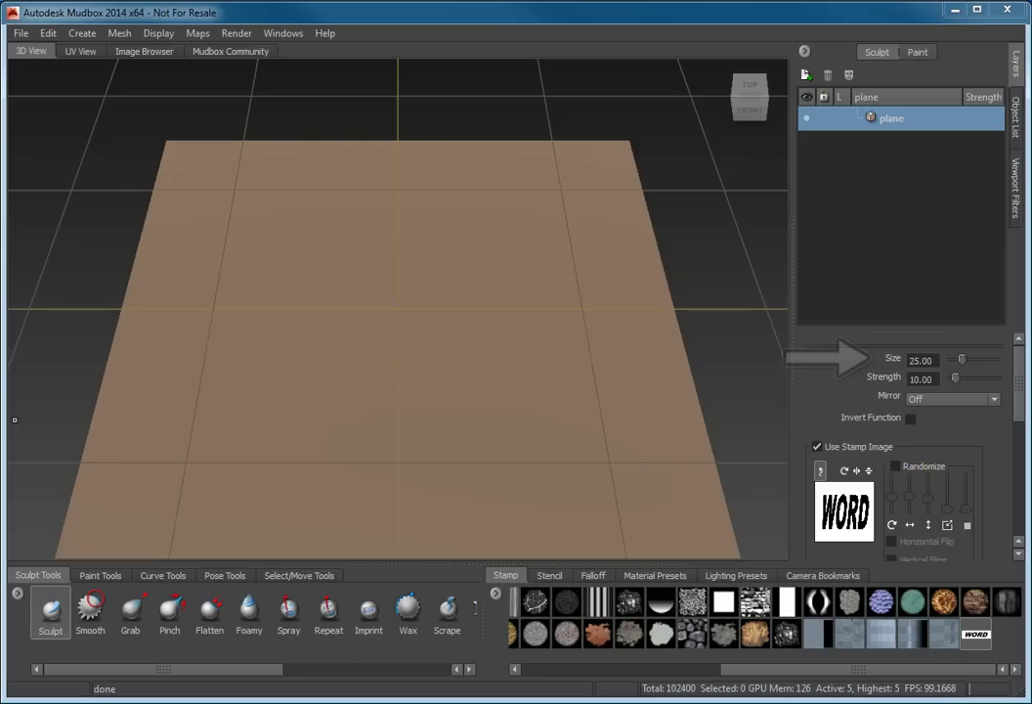
Set the Sculpt brush Size to 25 and Strength to 10
left_click(928, 359)
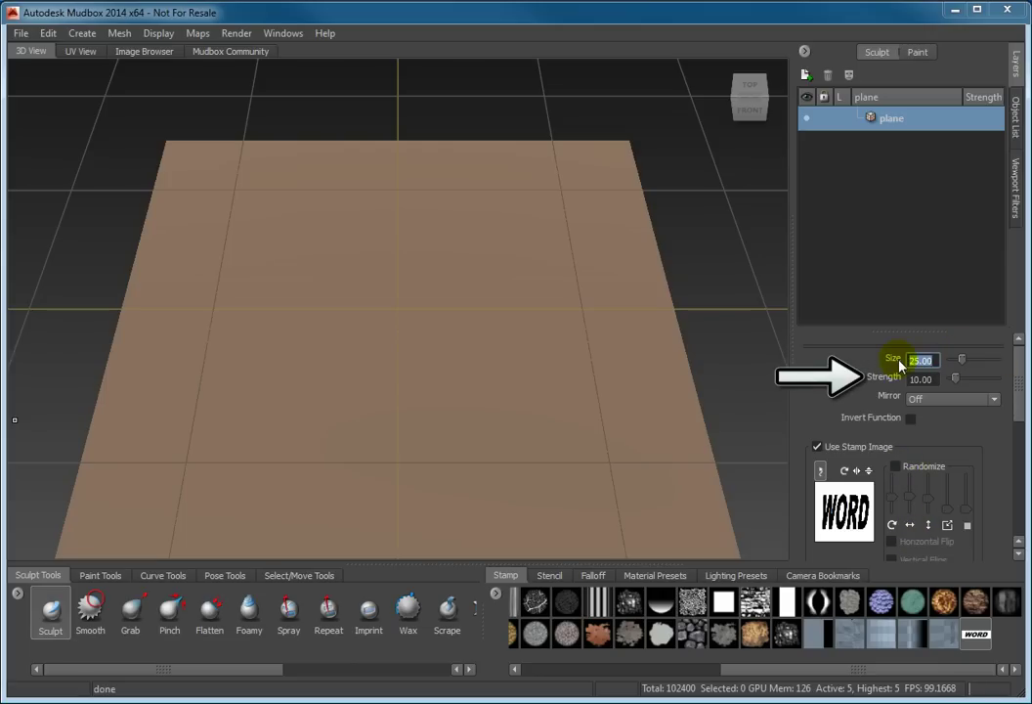
type("25.00")
left_click(938, 378)
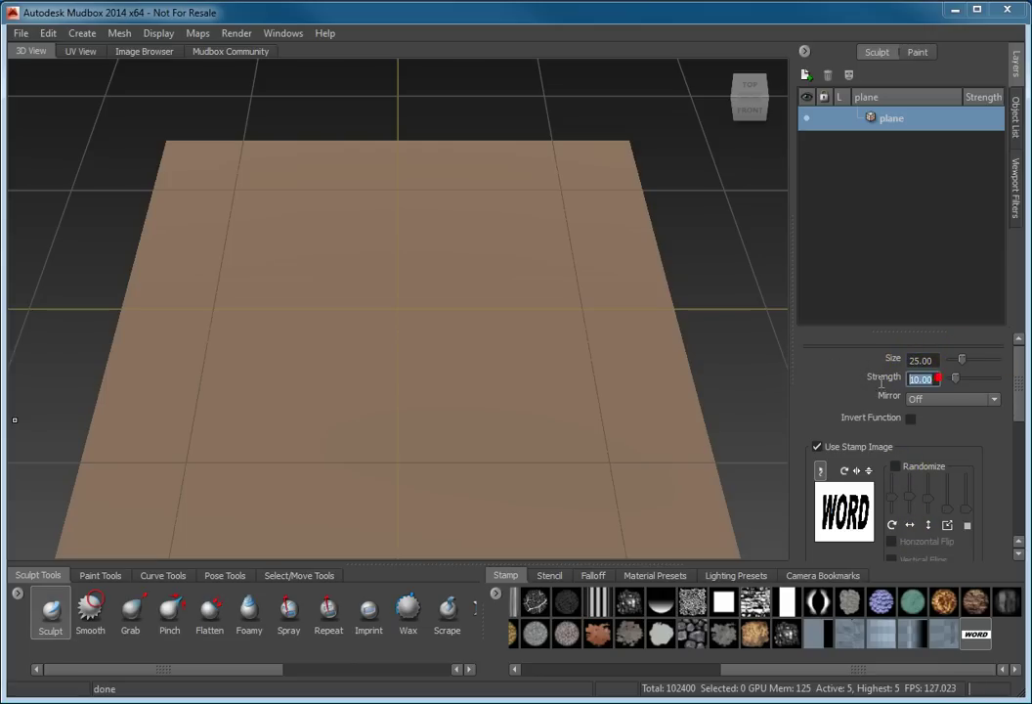
type("10.00")
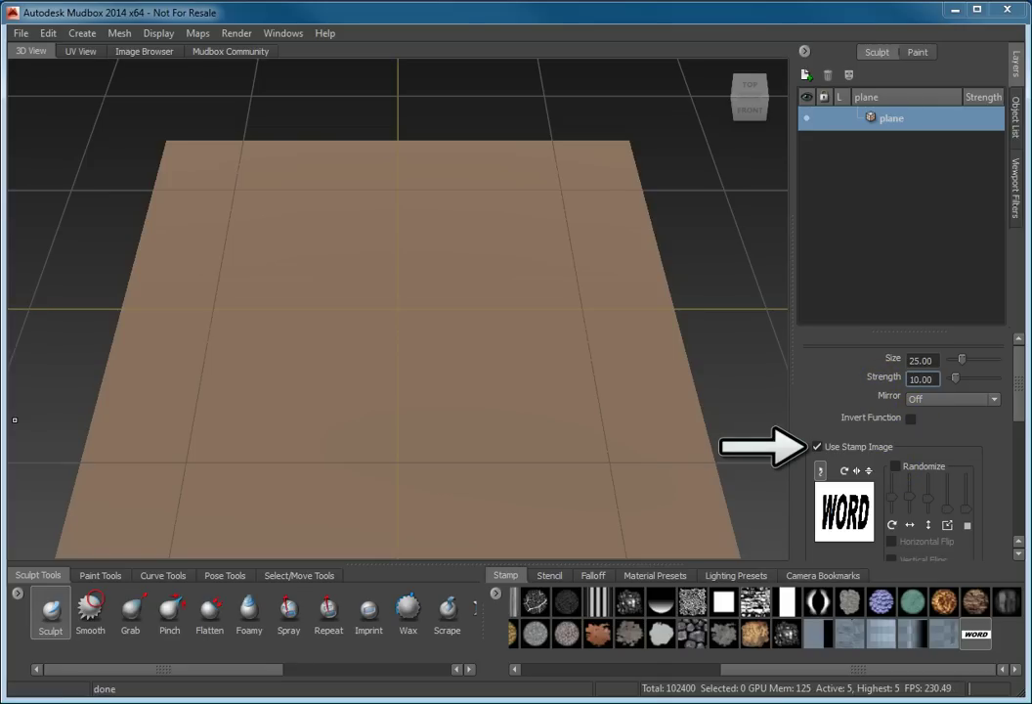
left_click_drag(1023, 389, 1022, 400)
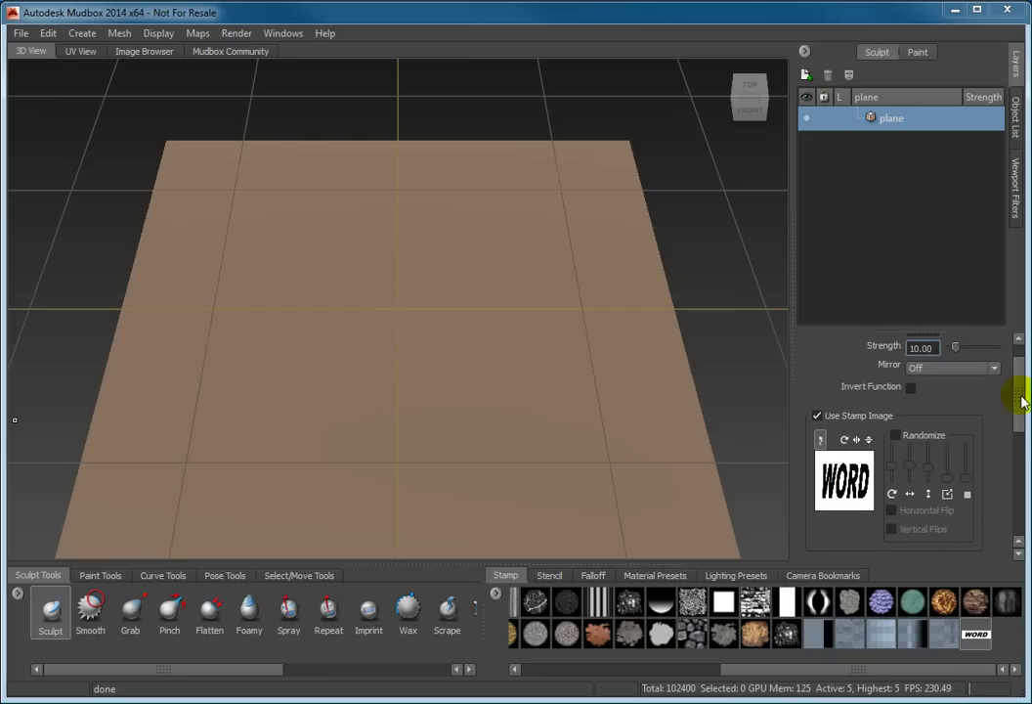
left_click_drag(1022, 400, 1019, 464)
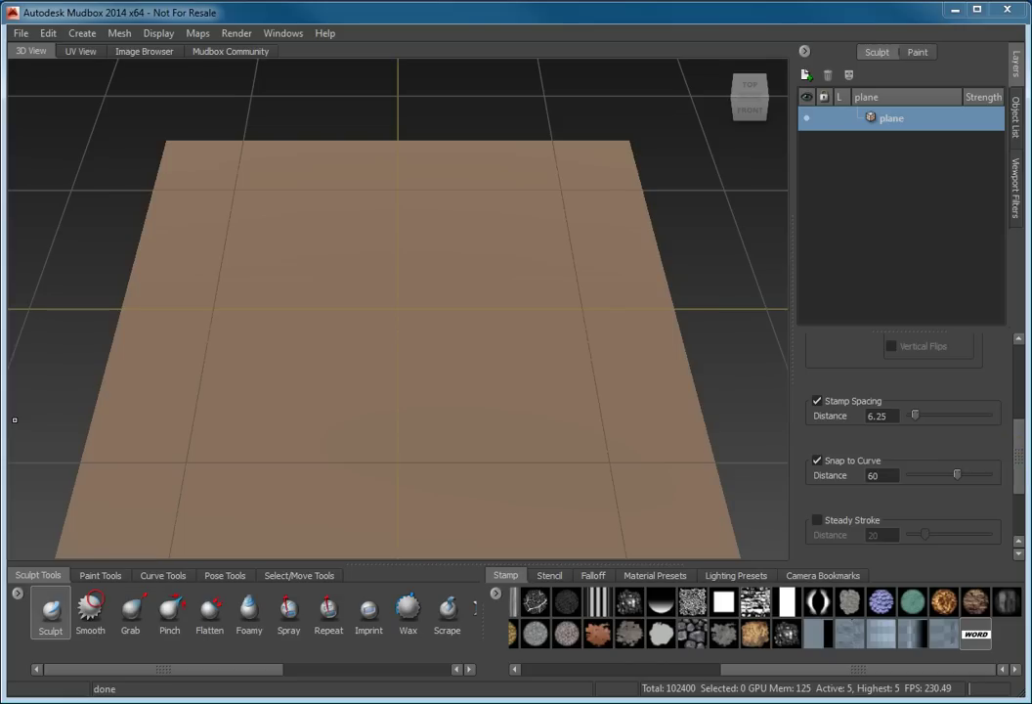
Sculpt a horizontal band of packed WORD stamps across the plane's lower middle
left_click_drag(1017, 467, 1024, 498)
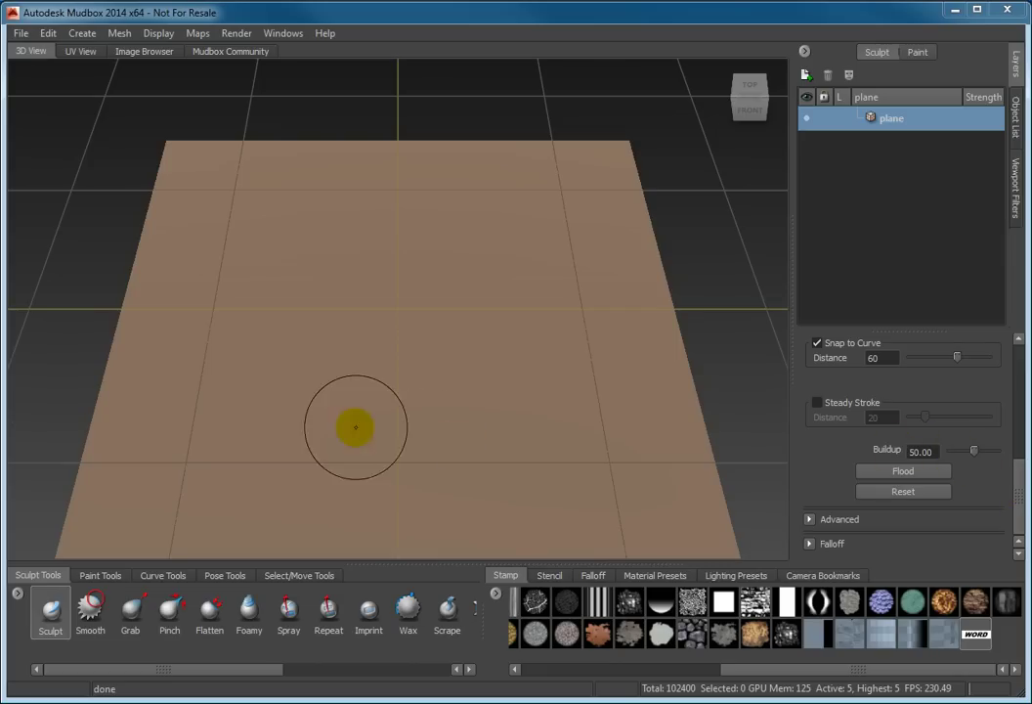
left_click_drag(266, 388, 526, 389)
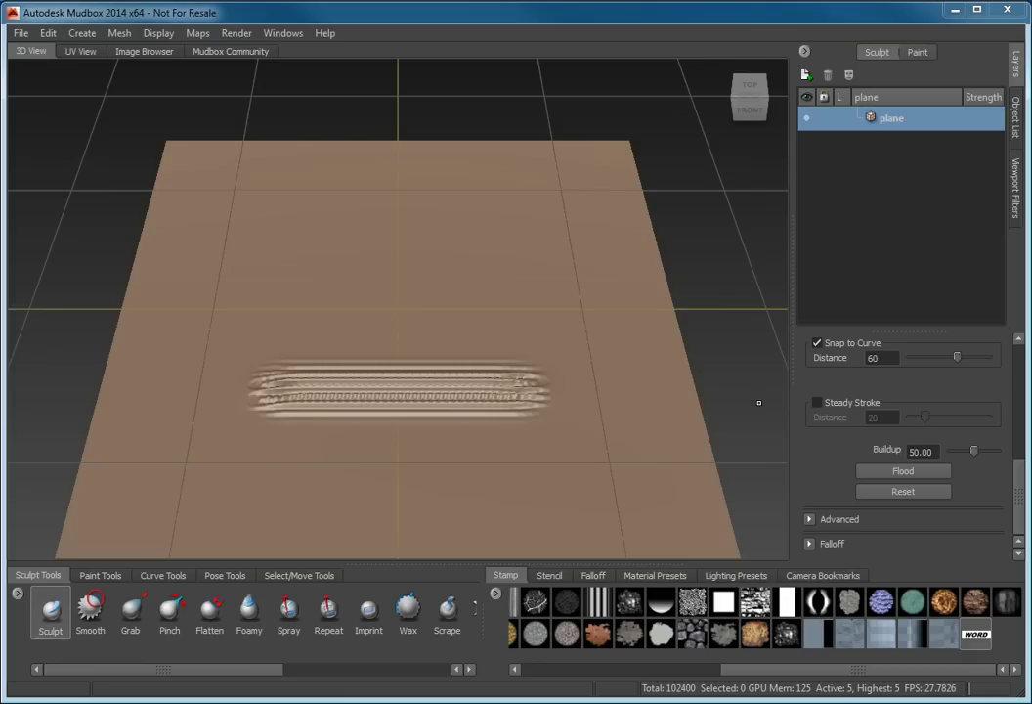
scroll(396, 420, "up", 4)
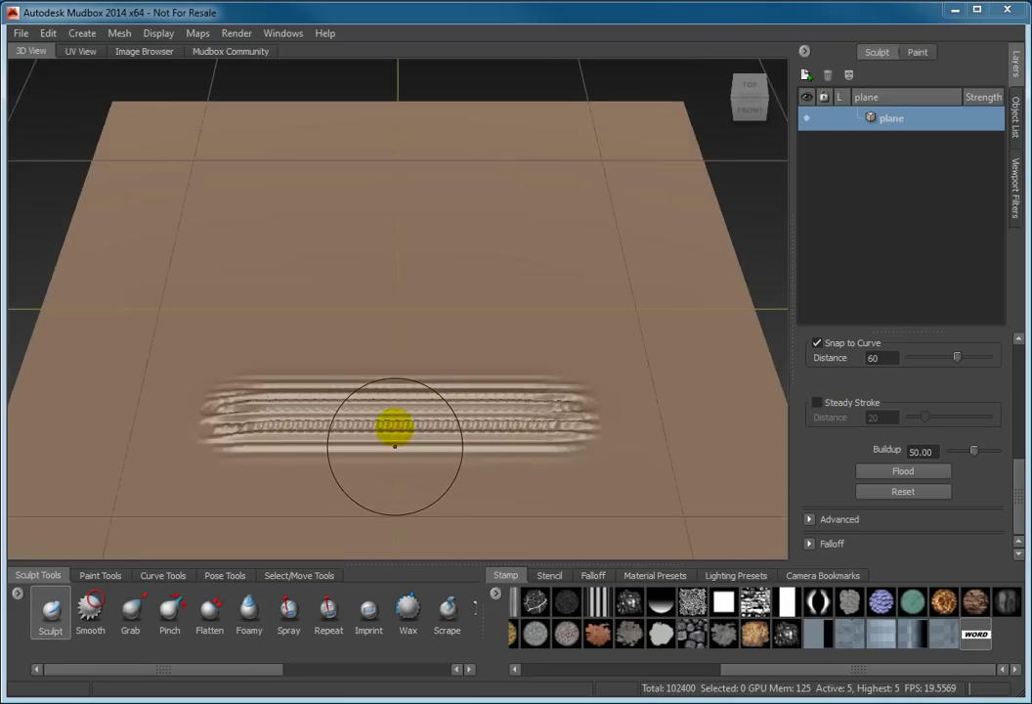
left_click_drag(396, 426, 396, 391, "alt")
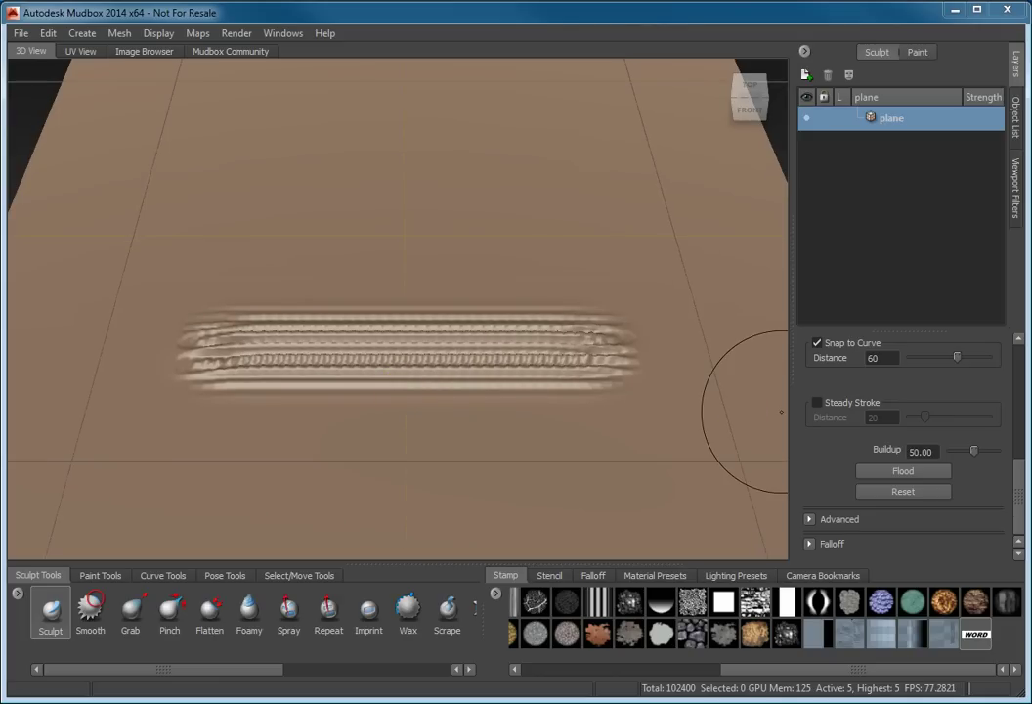
Undo the stroke and set the Stamp Spacing distance to 120
key("ctrl+z")
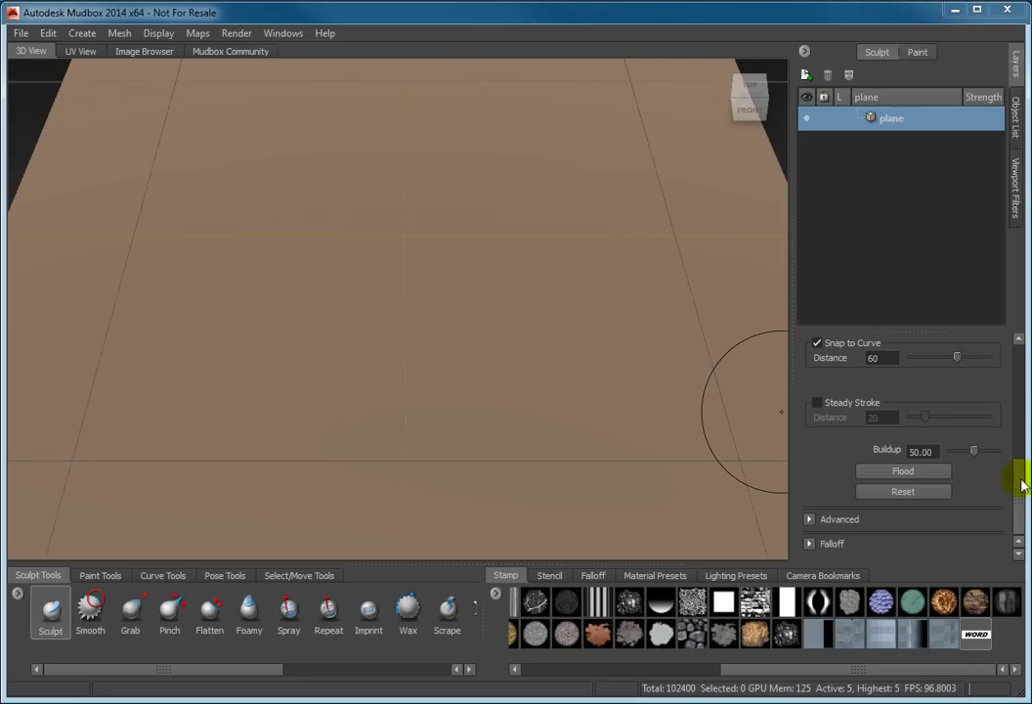
scroll(1017, 476, "up", 3)
double_click(876, 427)
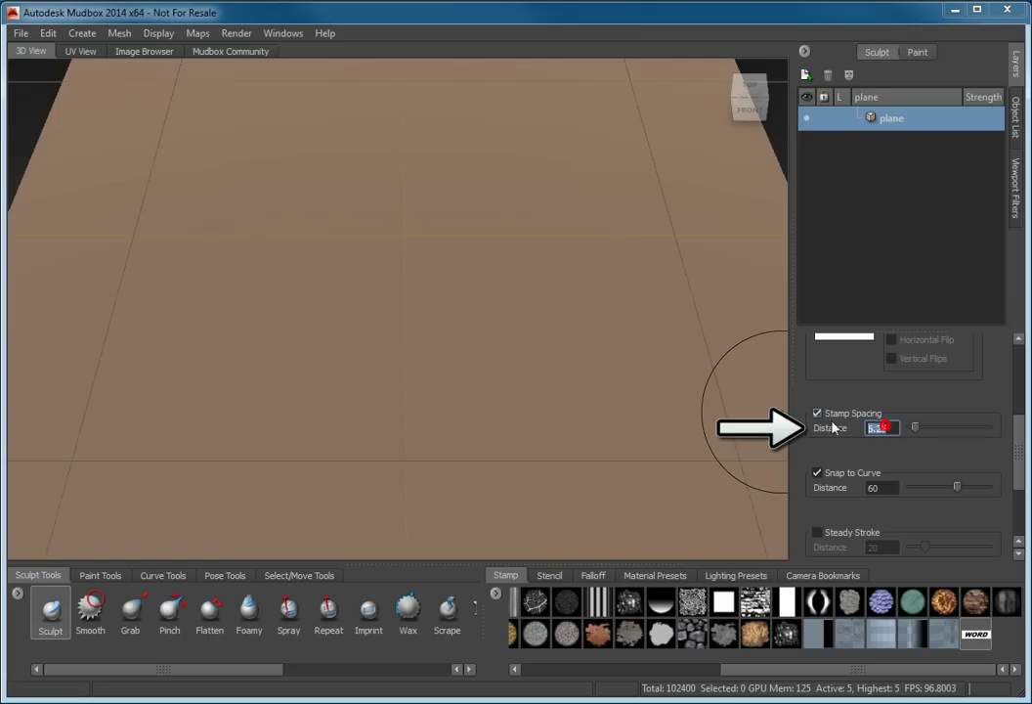
type("120")
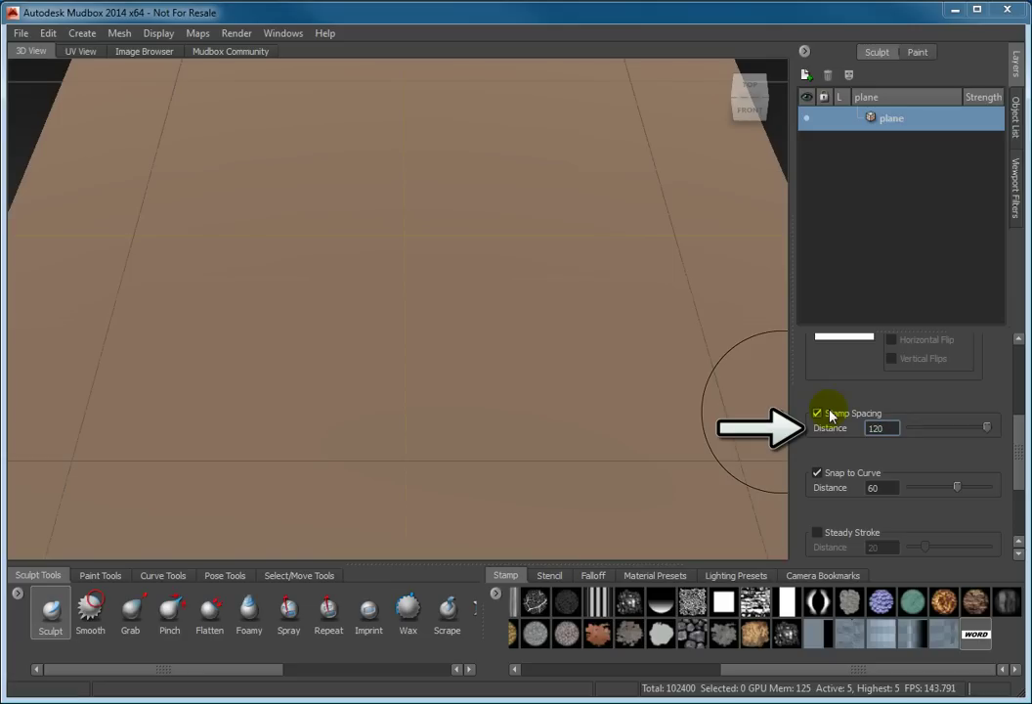
key("Return")
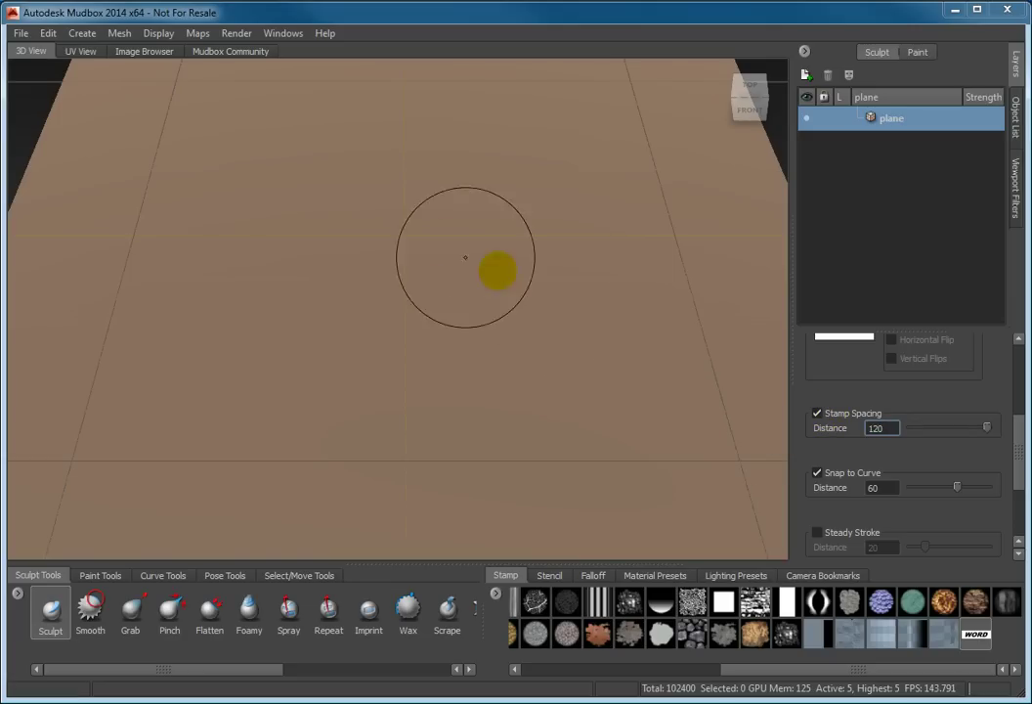
left_click(375, 147)
Sculpt rows of separate WORD imprints across the plane at spacing 120
mouse_move(374, 147)
left_mouse_down()
mouse_move(363, 471)
mouse_move(496, 471)
mouse_move(594, 423)
mouse_move(586, 280)
mouse_move(565, 226)
mouse_move(941, 227)
left_mouse_up()
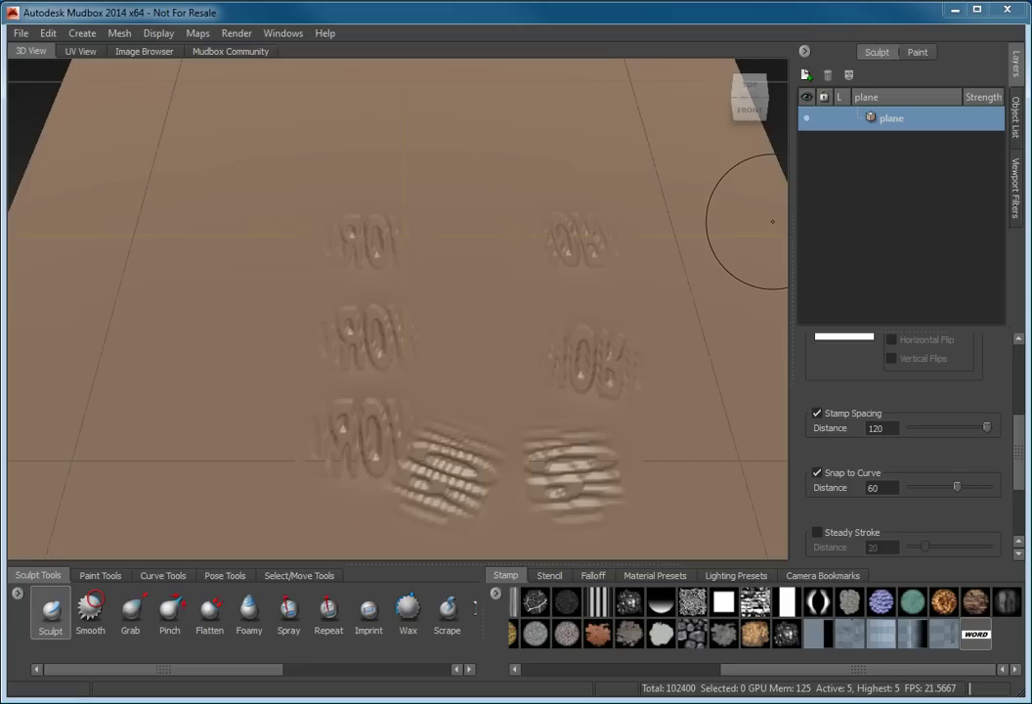
left_click_drag(1020, 445, 1020, 391)
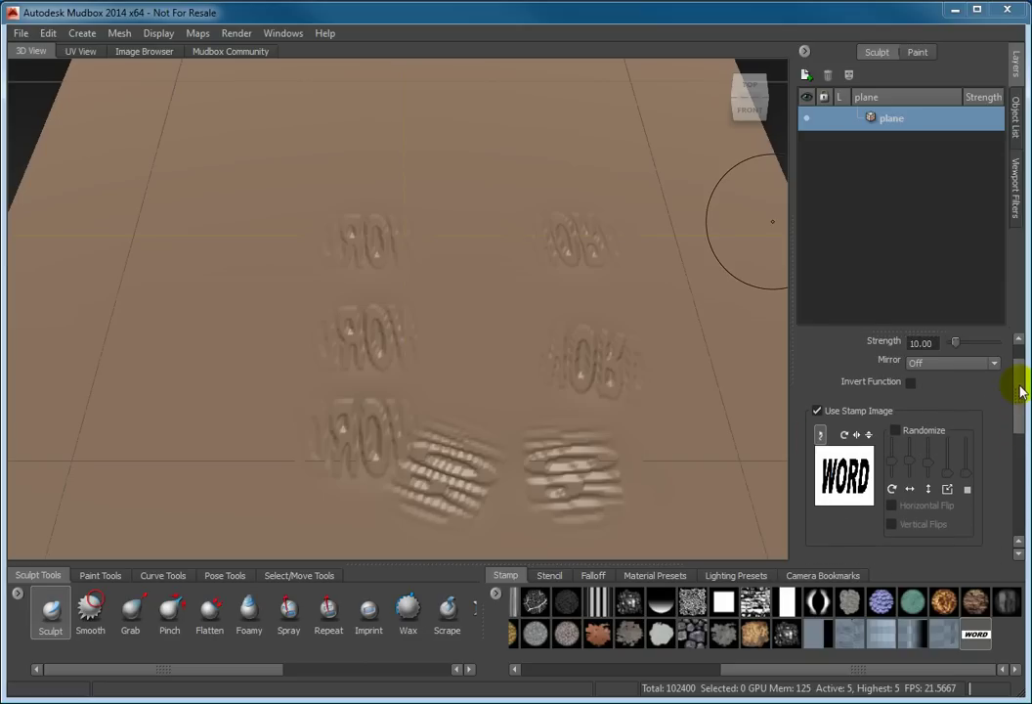
Enable Orient To Stroke under Use Stamp Image
left_click(820, 433)
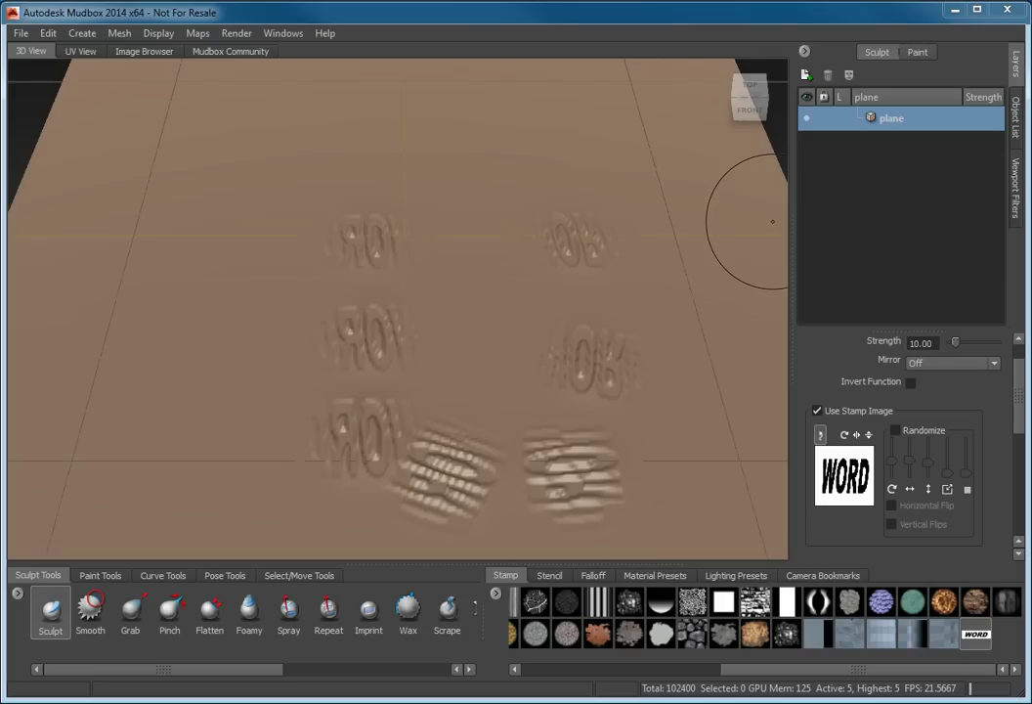
Undo the strokes, tick Randomize, and stamp scattered WORD dabs plus a curving trail
key("ctrl+z")
key("ctrl+z")
key("ctrl+z")
key("ctrl+z")
key("ctrl+z")
key("ctrl+z")
key("ctrl+z")
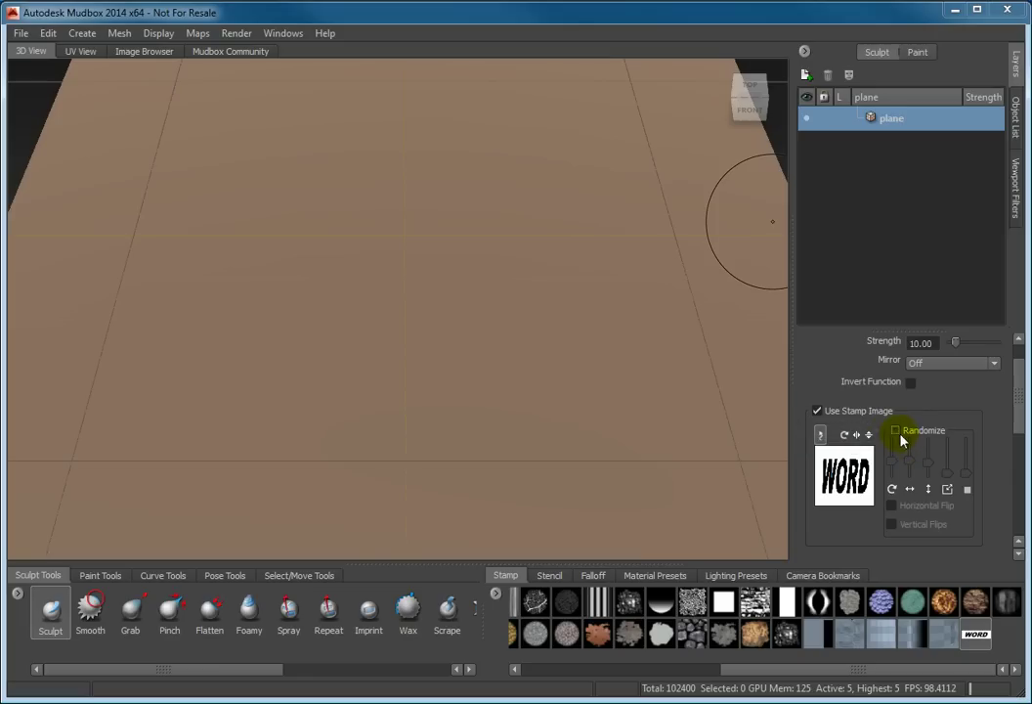
left_click(896, 430)
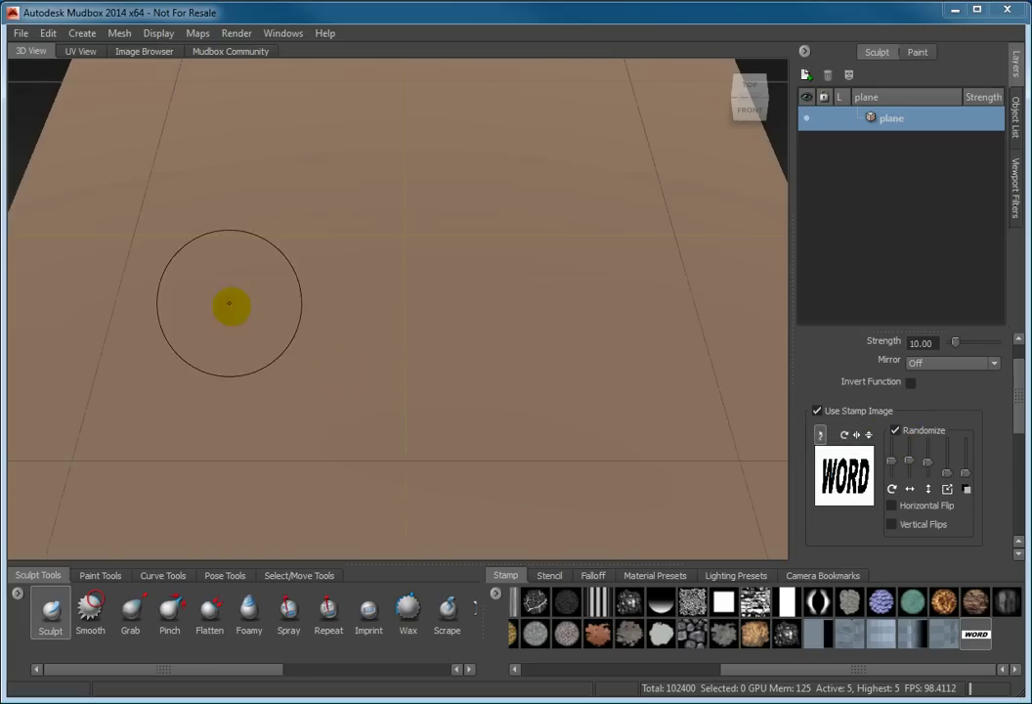
left_click(220, 244)
left_click(292, 312)
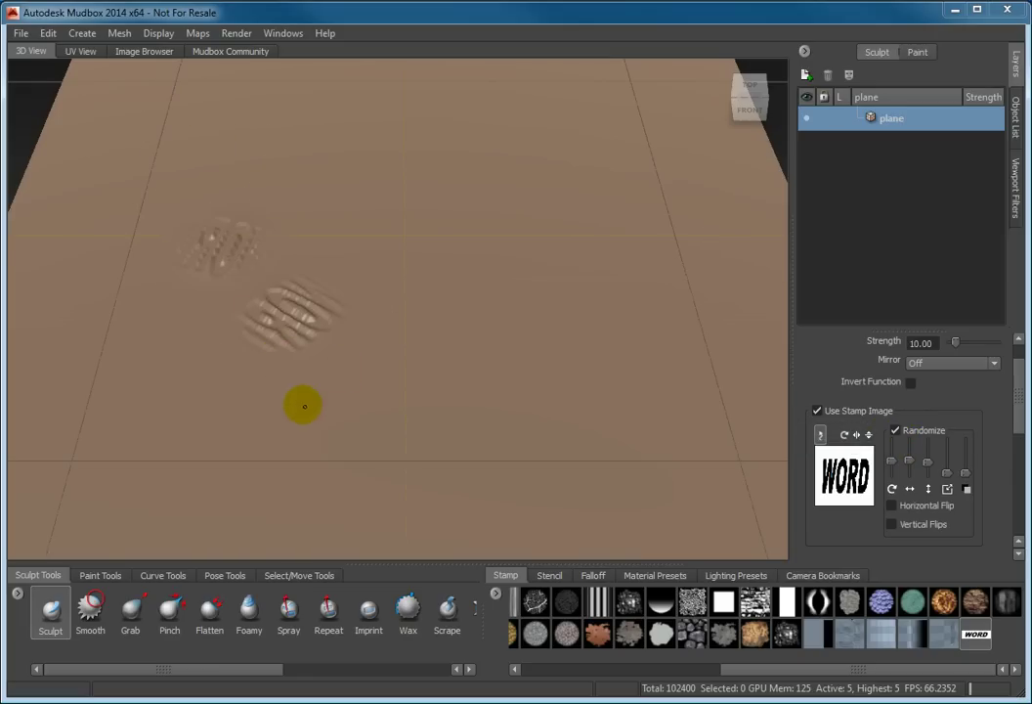
left_click(330, 405)
left_click(438, 439)
left_click(508, 400)
mouse_move(520, 309)
left_mouse_down()
mouse_move(401, 232)
mouse_move(383, 177)
mouse_move(450, 155)
mouse_move(524, 162)
mouse_move(602, 179)
mouse_move(658, 231)
mouse_move(679, 306)
mouse_move(675, 349)
mouse_move(652, 393)
mouse_move(649, 488)
left_mouse_up()
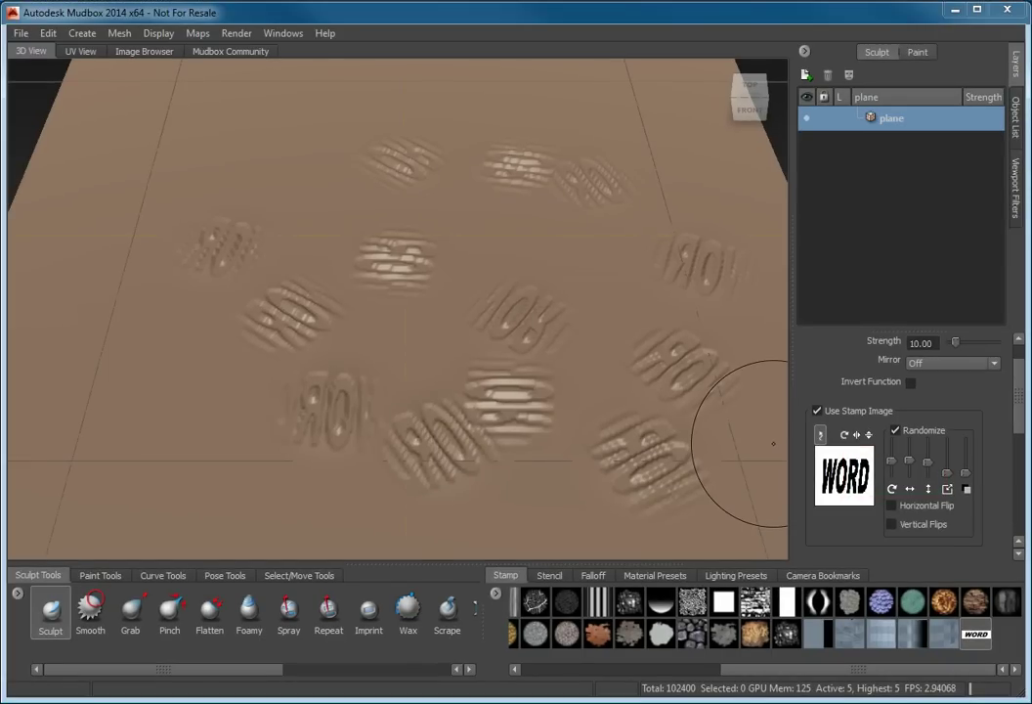
Undo, raise the Randomize sliders to maximum, and restamp varied WORD imprints across the plane
key("ctrl+z")
mouse_move(891, 460)
left_mouse_down()
mouse_move(890, 442)
mouse_move(927, 442)
mouse_move(945, 459)
mouse_move(946, 441)
left_mouse_up()
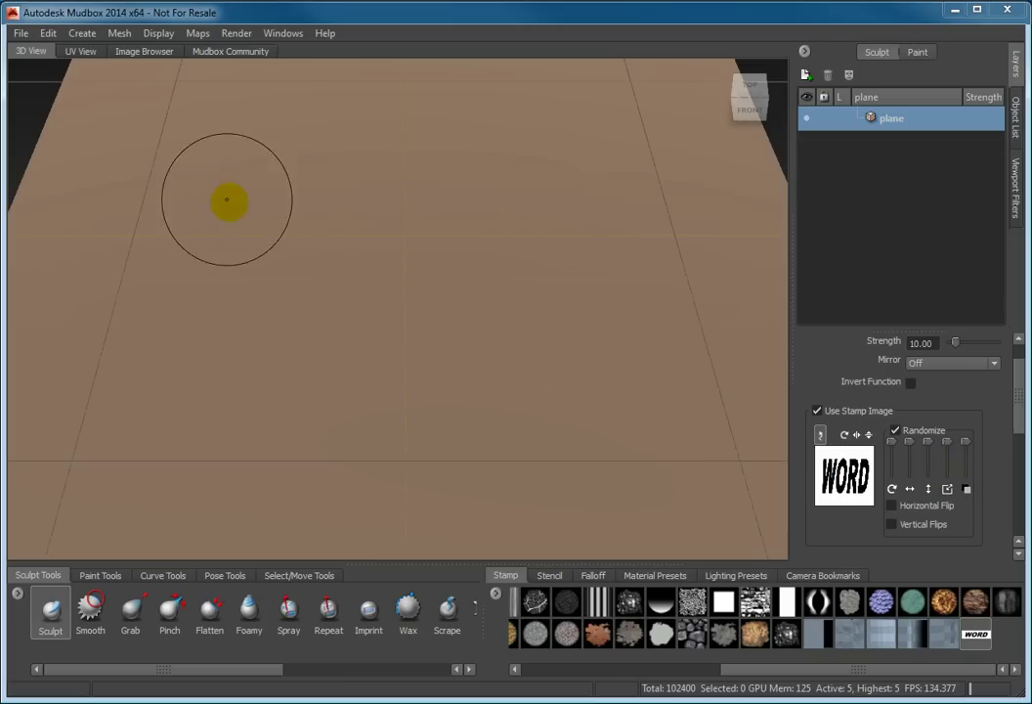
mouse_move(221, 229)
left_mouse_down()
mouse_move(230, 295)
mouse_move(282, 380)
left_mouse_up()
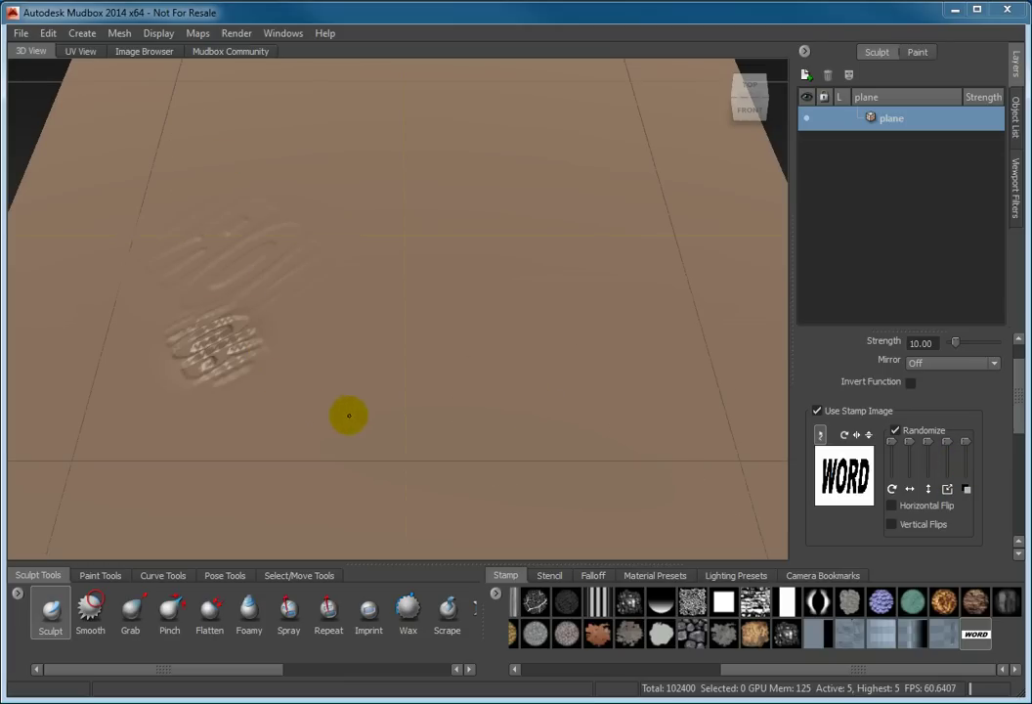
mouse_move(616, 391)
left_mouse_down()
mouse_move(576, 185)
mouse_move(508, 108)
left_mouse_up()
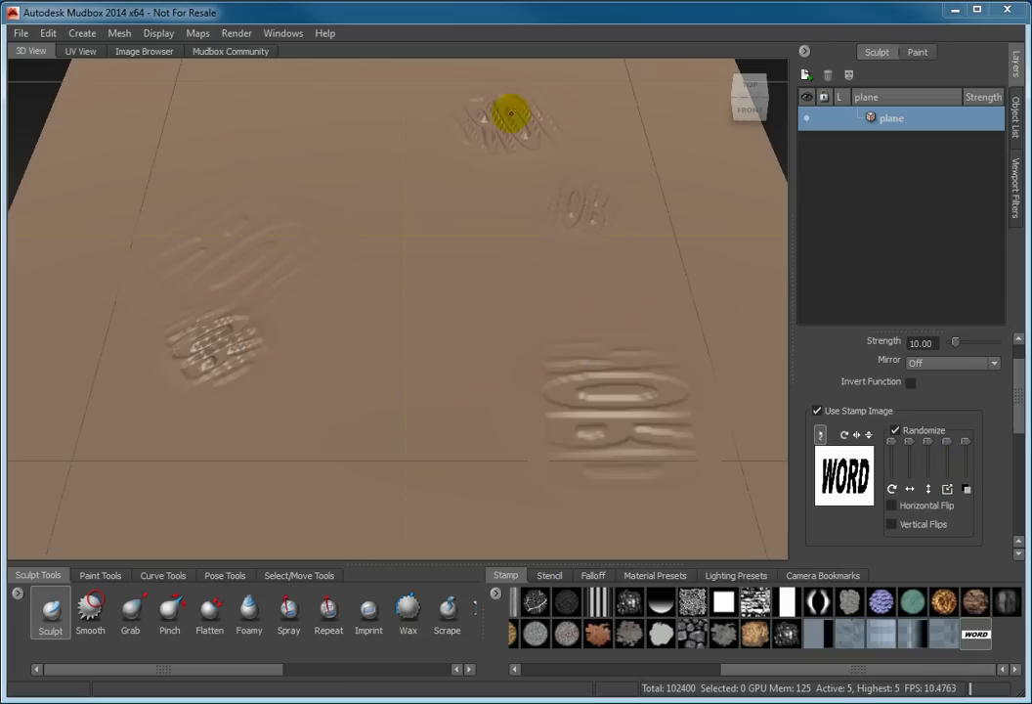
left_click(407, 460)
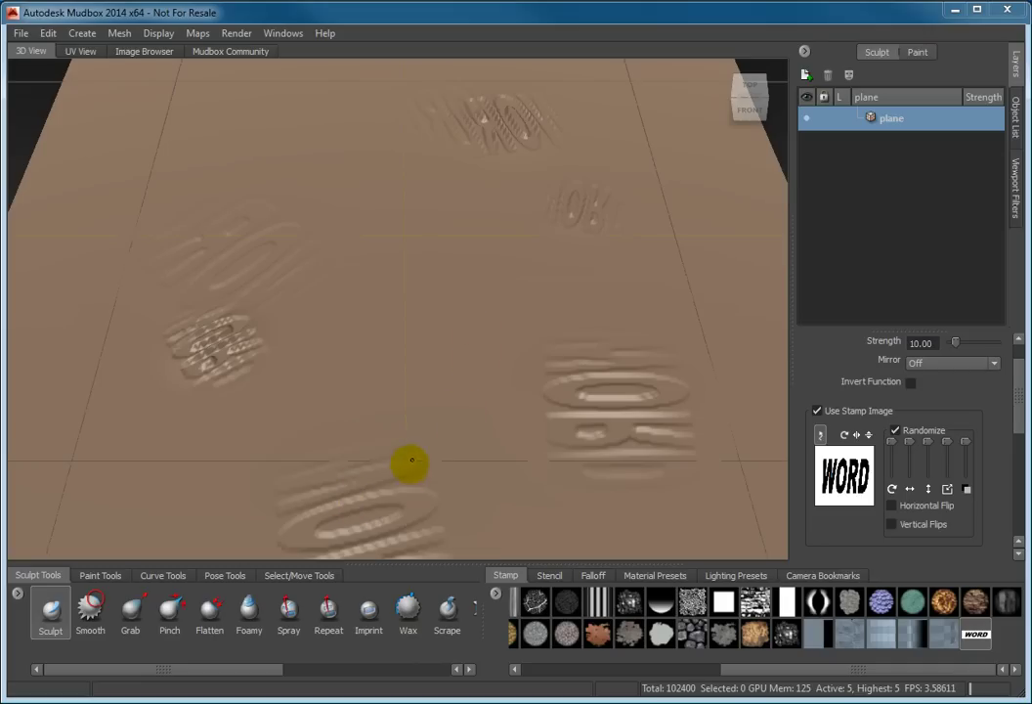
left_click(430, 274)
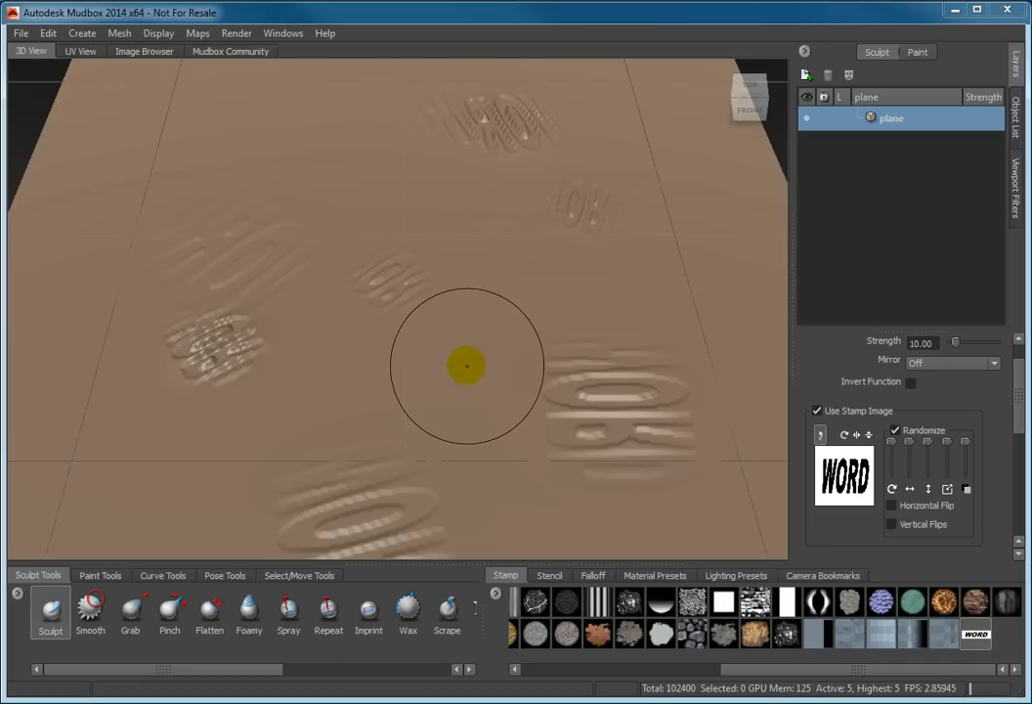
left_click_drag(1016, 401, 1014, 477)
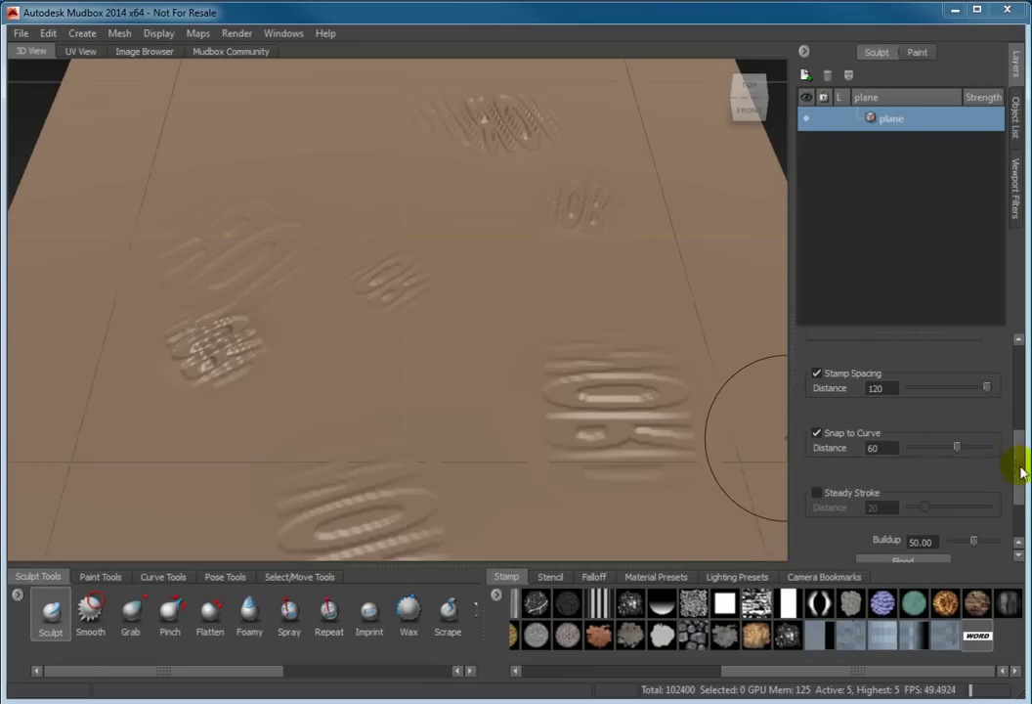
left_click_drag(1021, 465, 1026, 418)
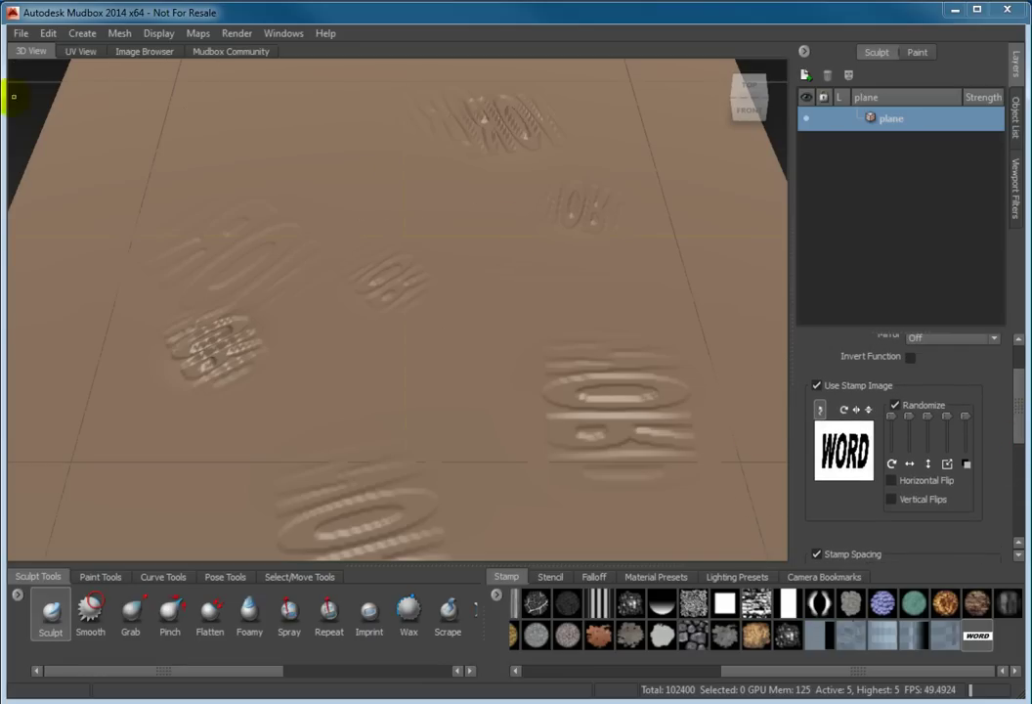